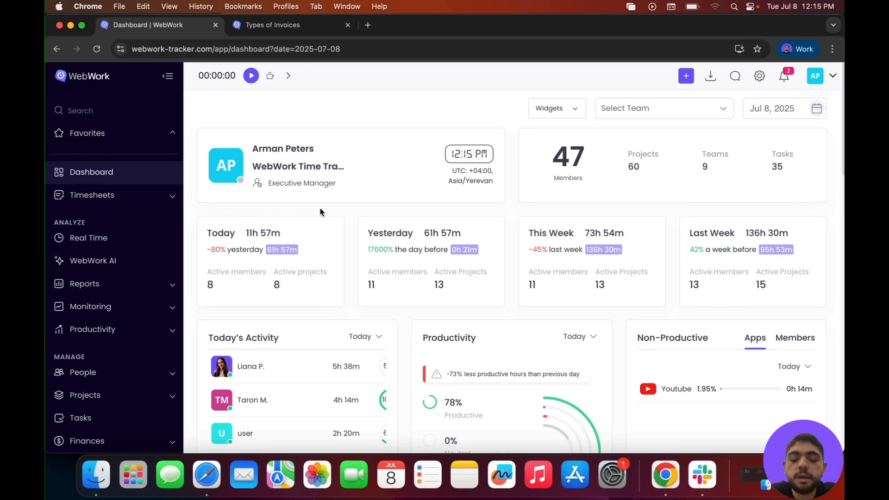
- Go to the Invoices page under Finances and start a new custom invoice
scroll(103, 311, "down", 3)
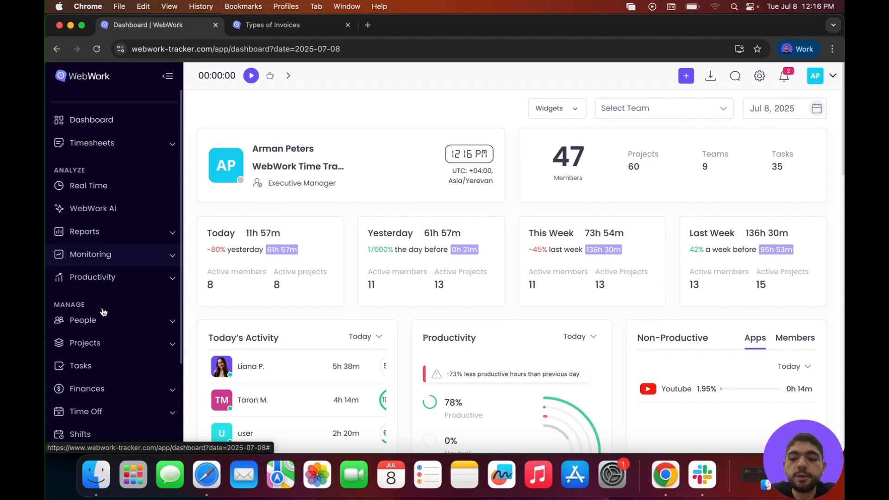
left_click(103, 324)
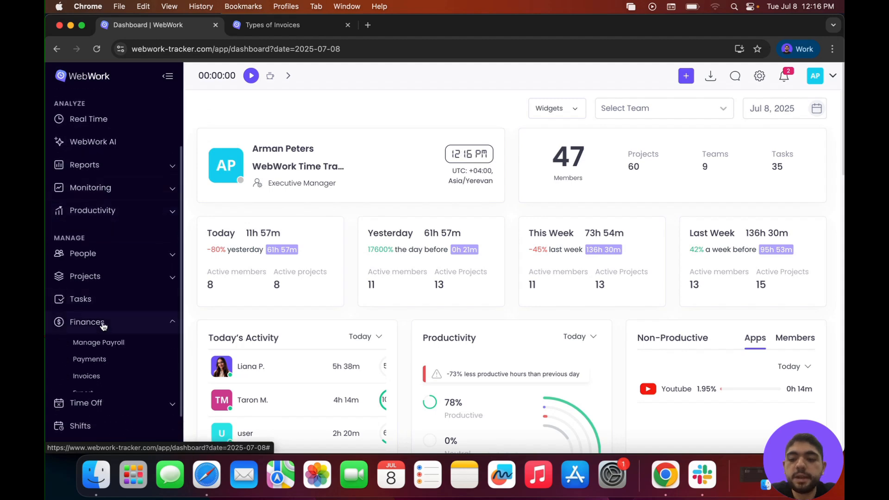
left_click(88, 376)
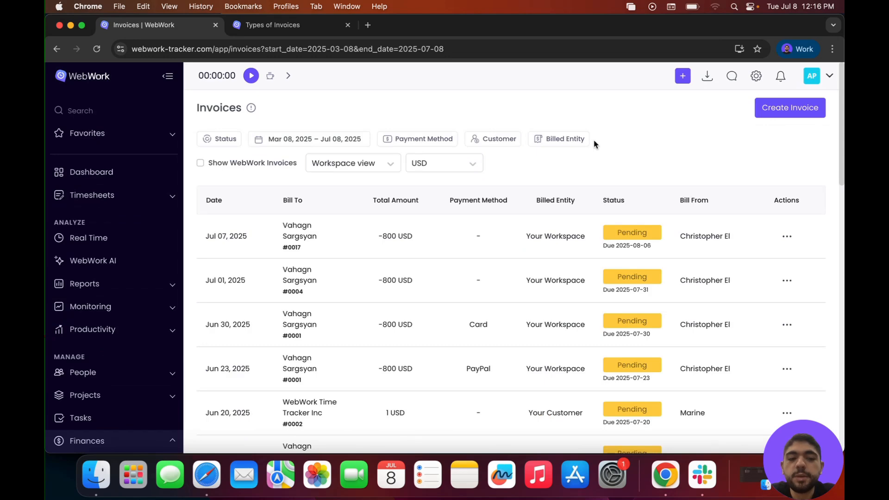
left_click(792, 110)
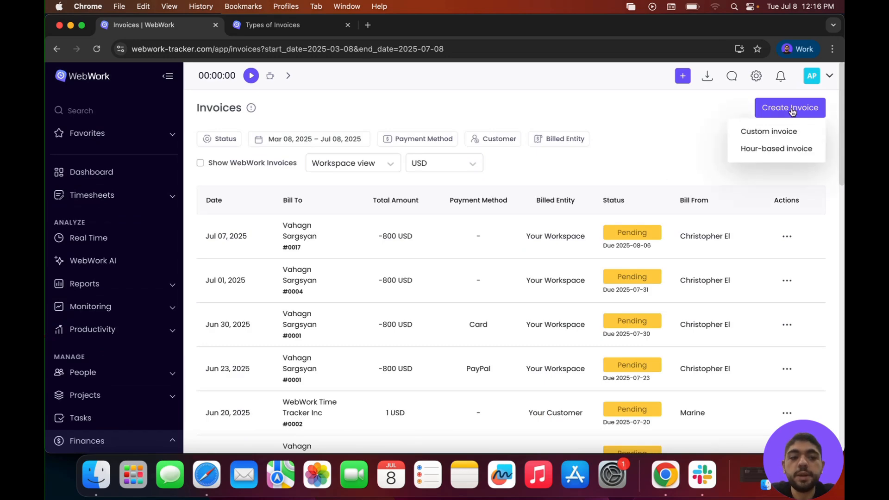
left_click(764, 135)
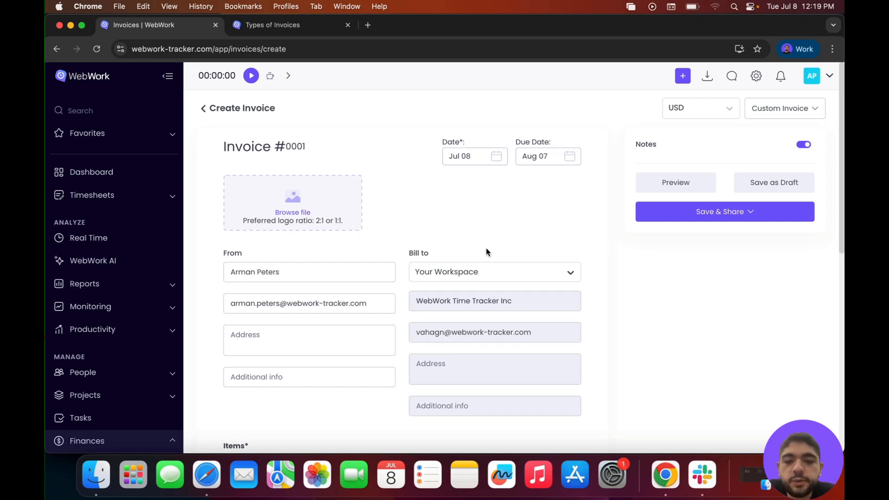
- Set the invoice's Bill to option to Your Customer and bring up the list of saved customers
left_click(495, 270)
left_click(455, 296)
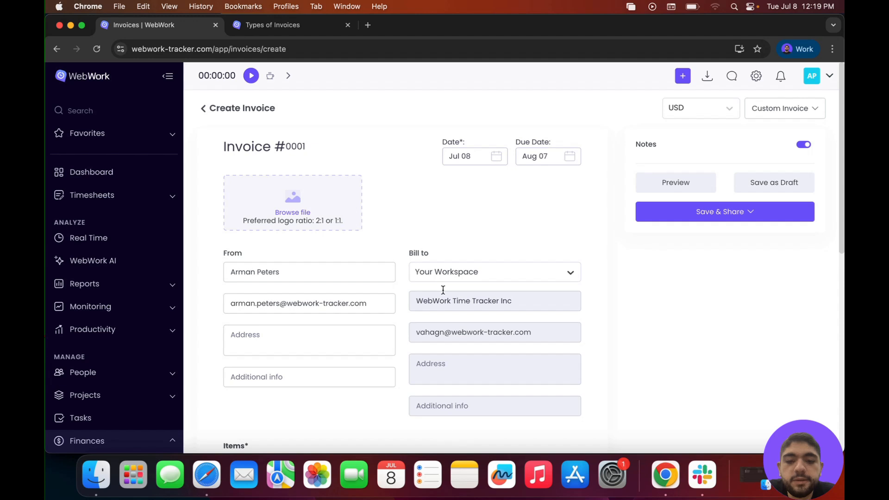
left_click(463, 277)
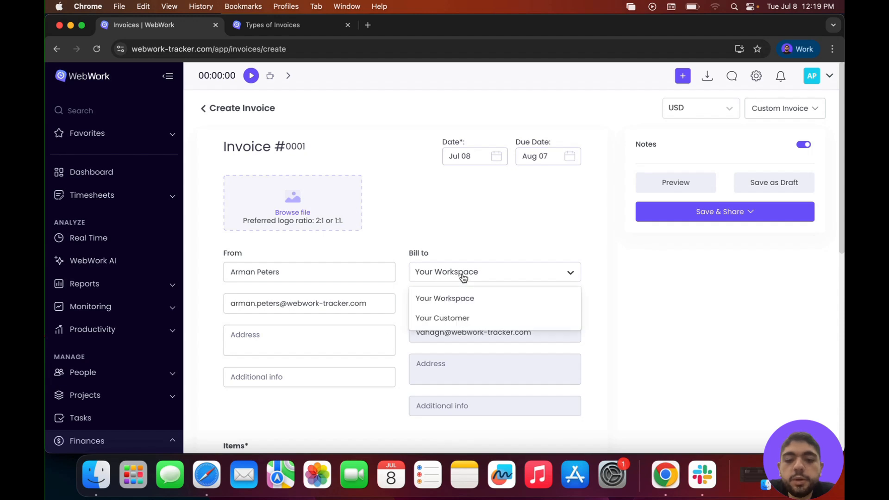
left_click(447, 319)
left_click(521, 306)
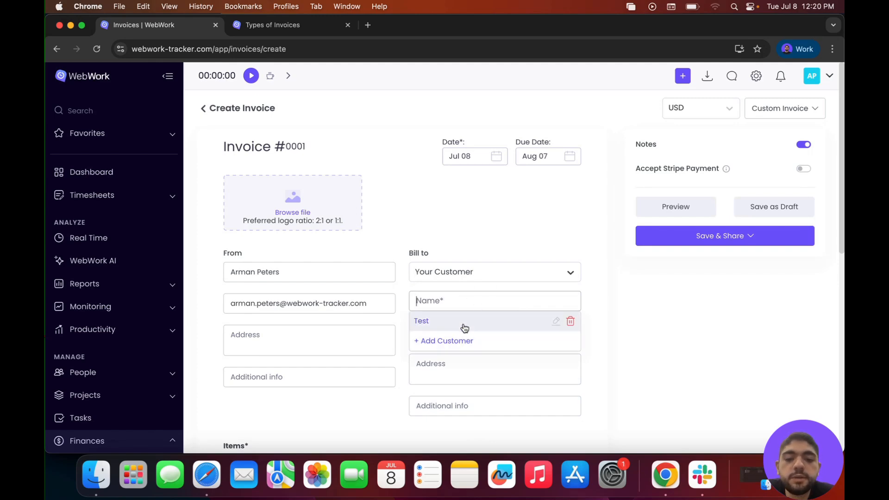
left_click(464, 342)
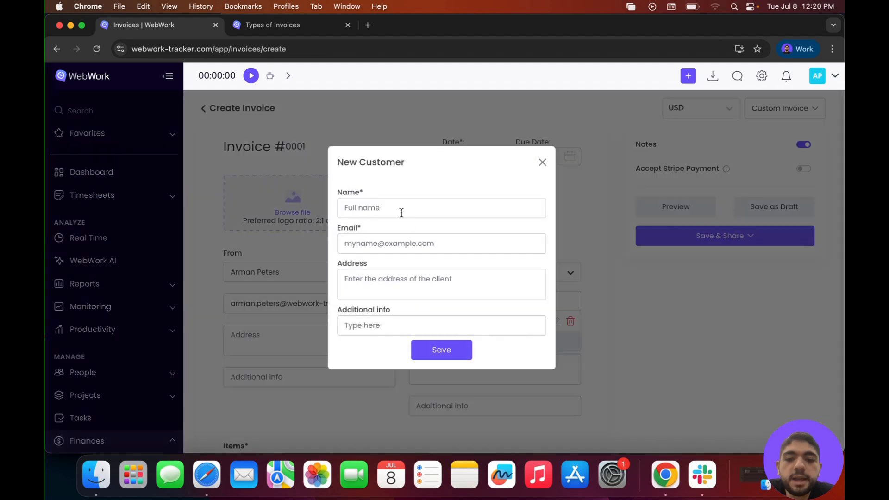
left_click(389, 236)
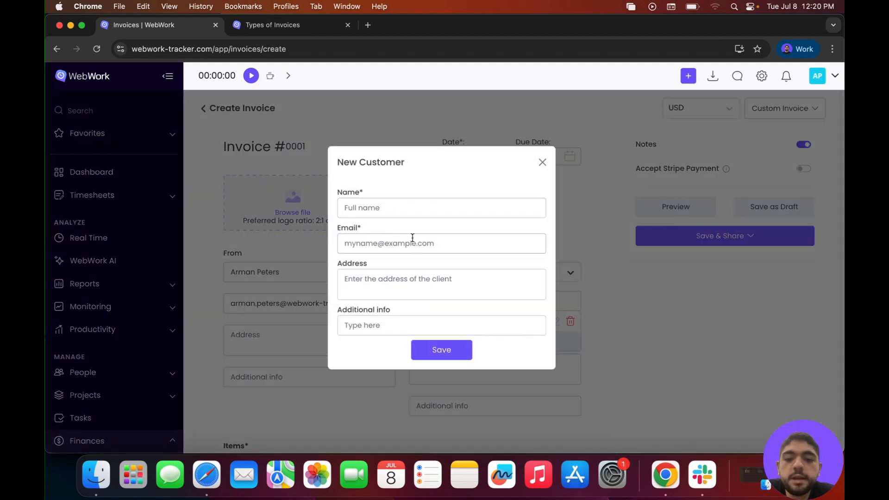
left_click(409, 291)
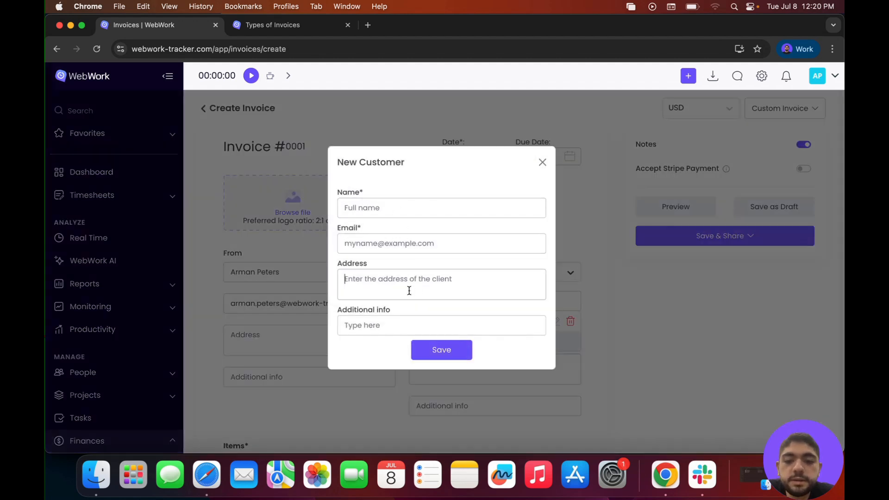
left_click(402, 327)
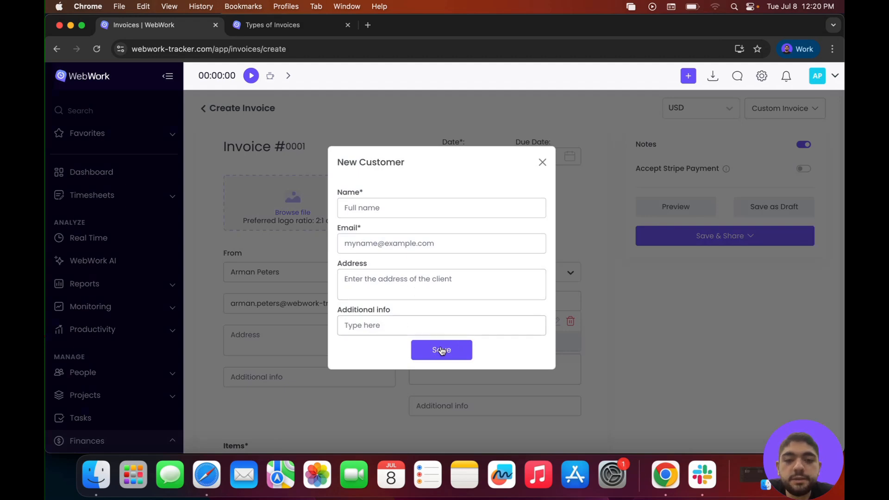
left_click(542, 162)
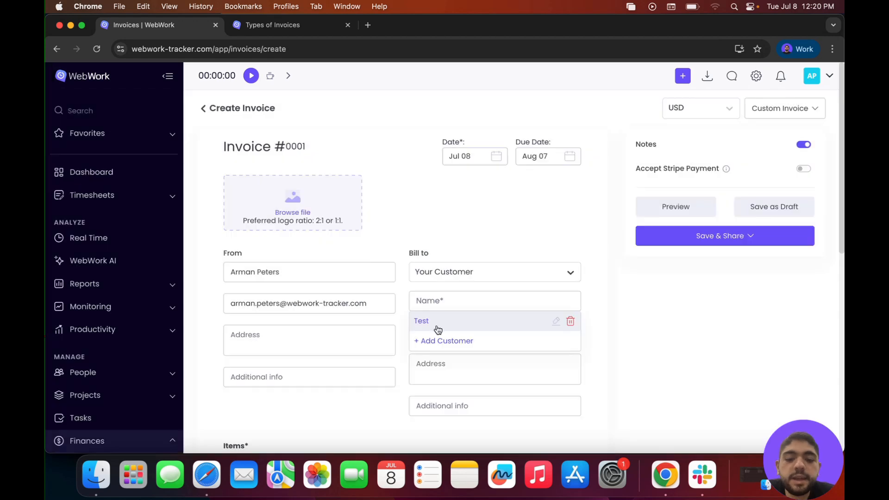
- Bill the invoice to the saved customer Test and add a second, blank invoice item
left_click(449, 324)
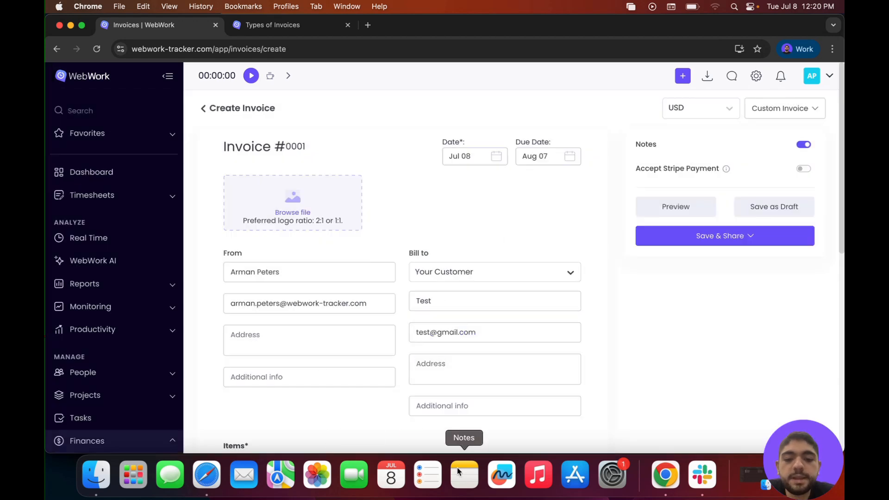
scroll(482, 291, "down", 6)
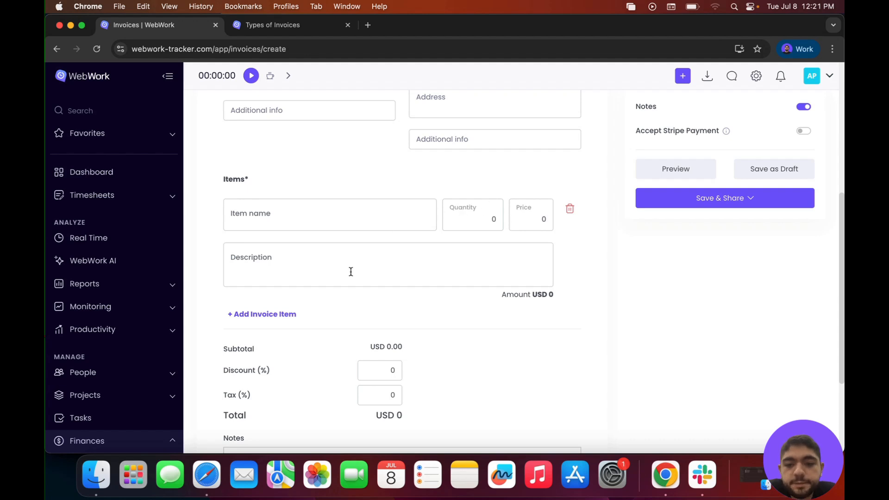
scroll(351, 271, "down", 2)
left_click(278, 221)
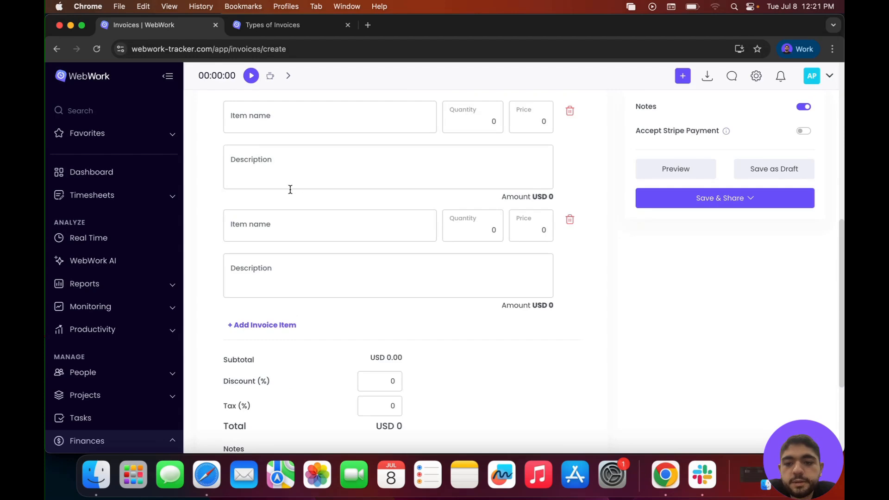
scroll(352, 221, "down", 3)
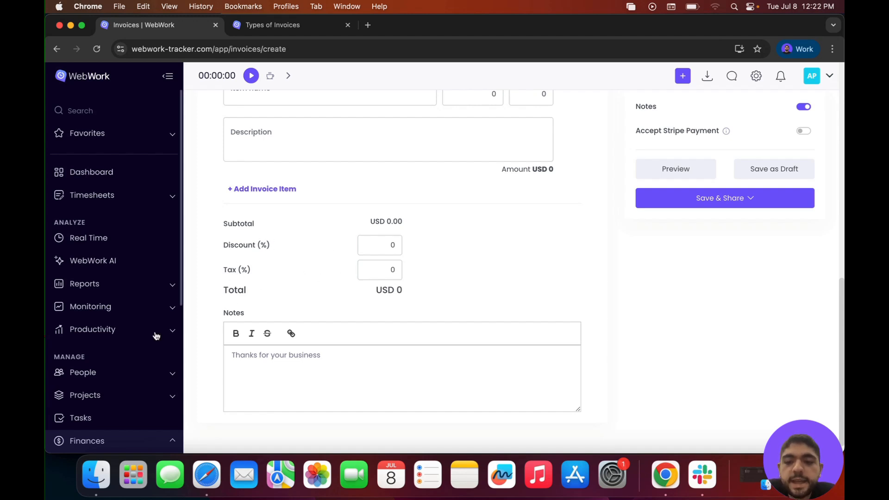
scroll(382, 362, "down", 1)
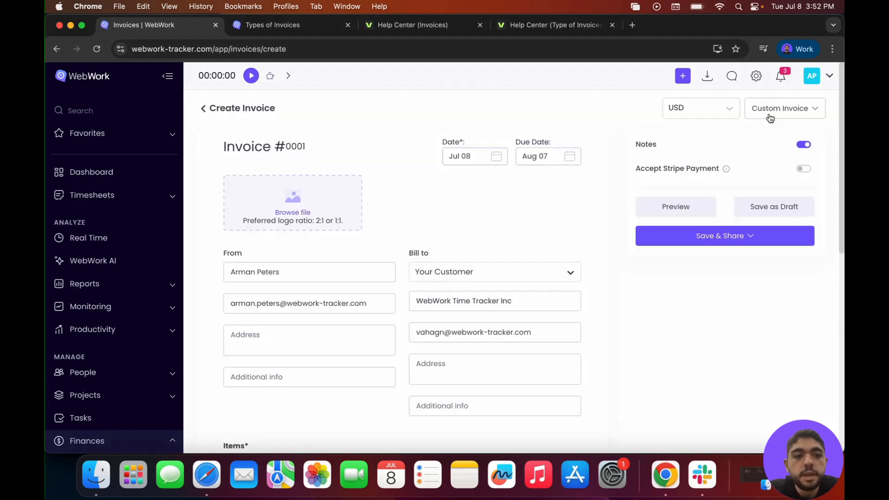
- Switch the invoice type to Hour-based invoice and include Project, Task and Description in the shown details
left_click(770, 117)
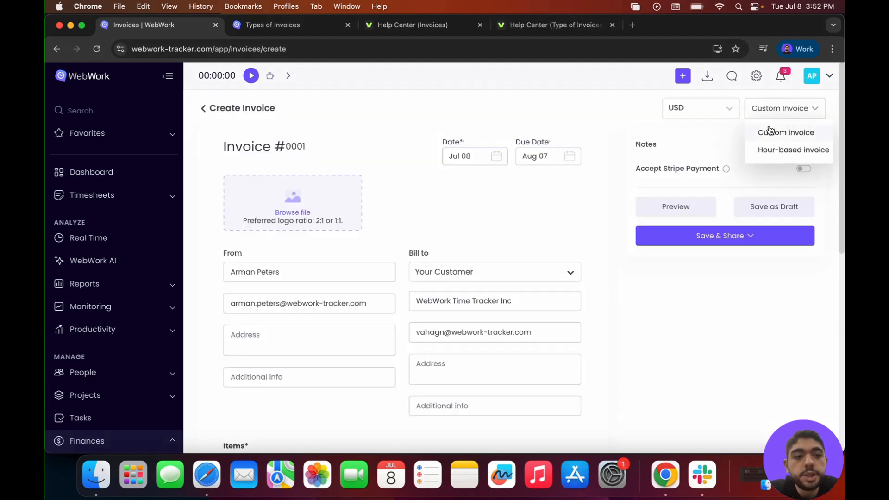
left_click(778, 149)
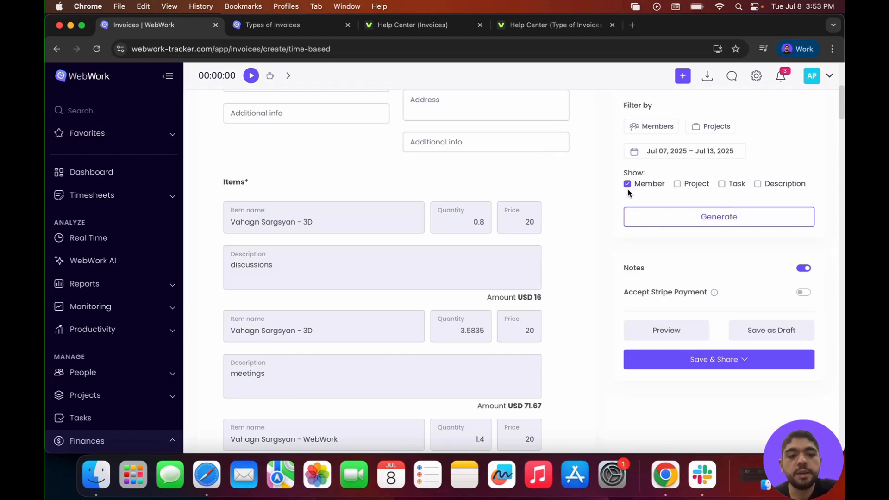
left_click(679, 184)
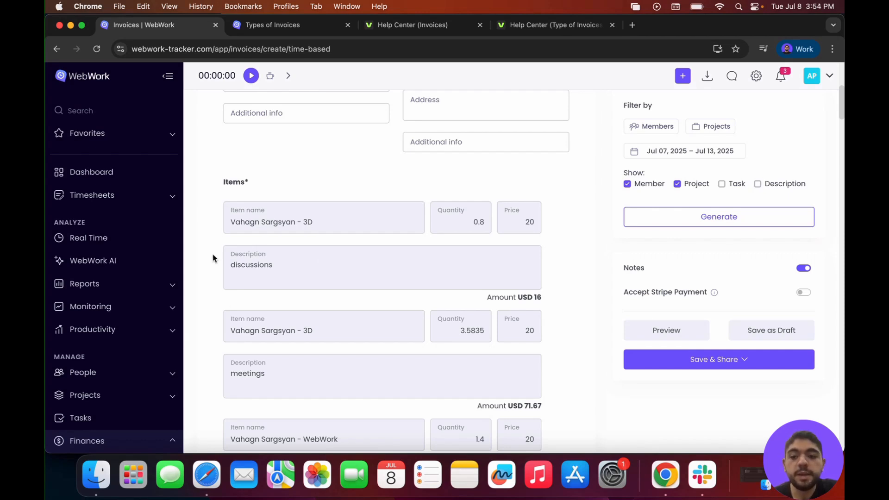
left_click(722, 184)
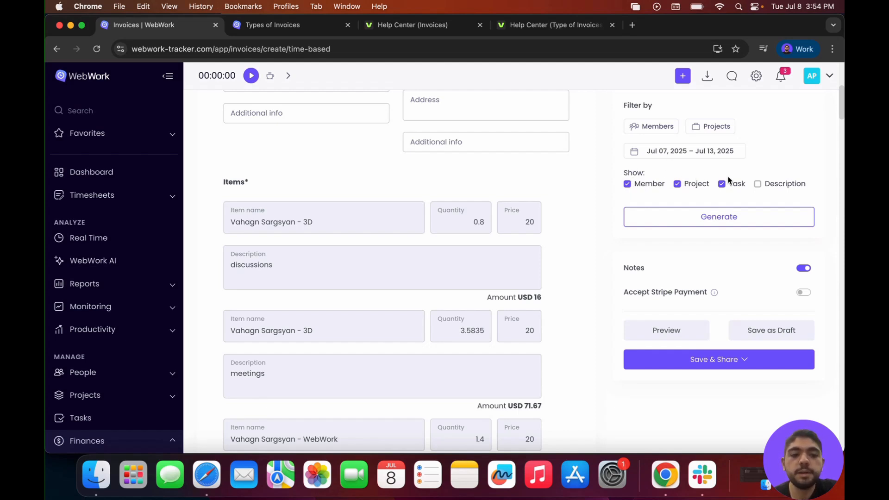
left_click(758, 184)
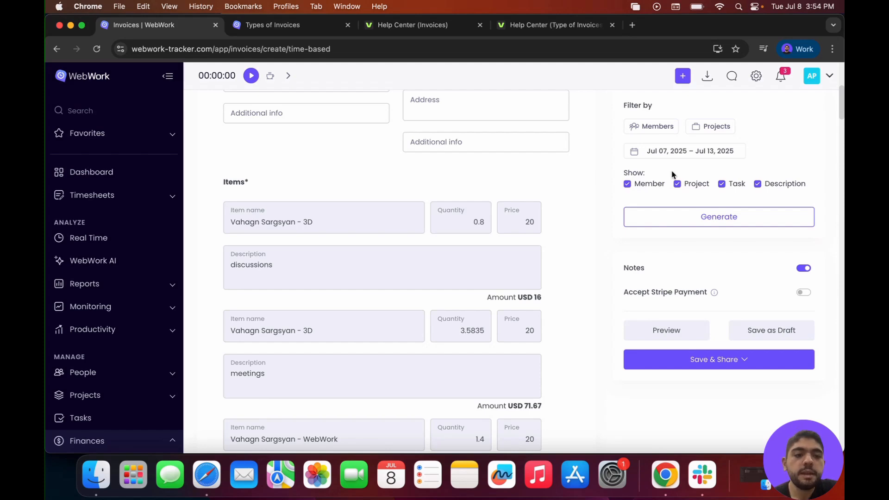
- Filter the invoice by all members and all projects, and generate its items
left_click(657, 130)
left_click(712, 184)
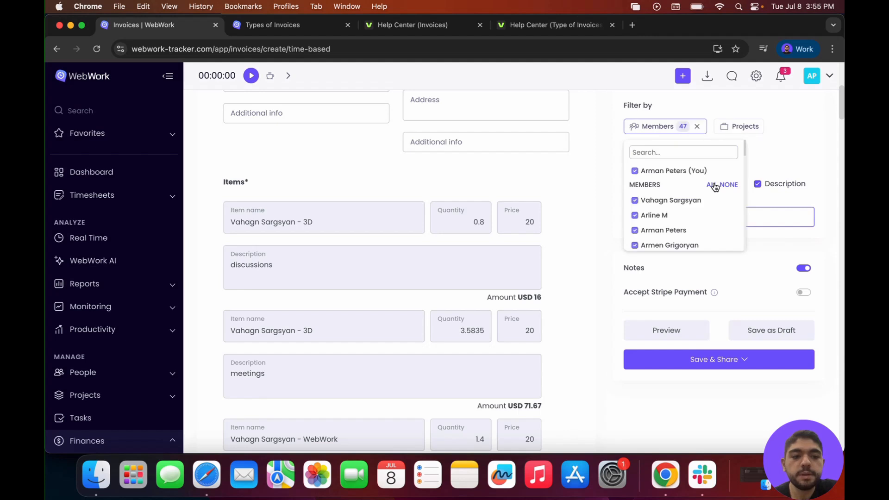
left_click(743, 125)
left_click(801, 170)
left_click(812, 133)
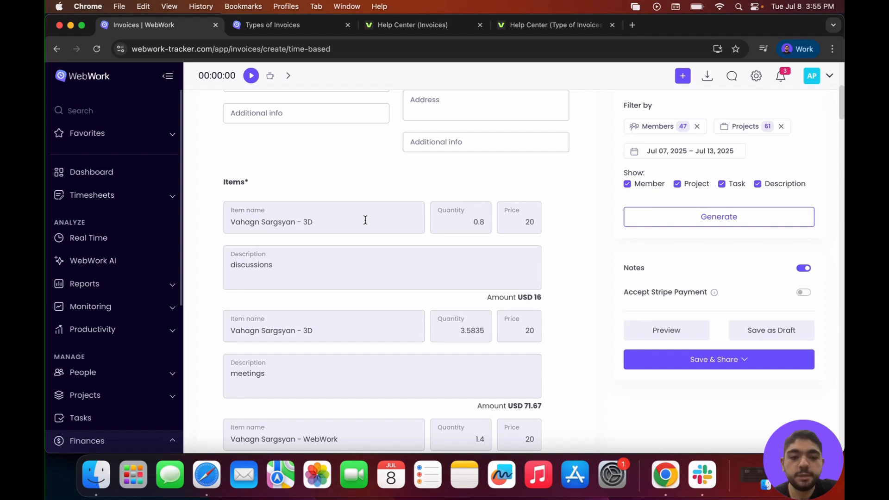
left_click(645, 216)
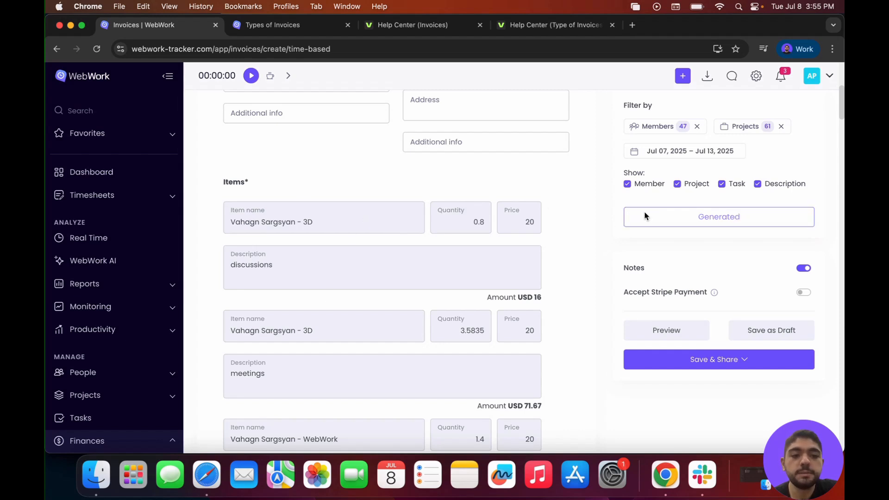
scroll(288, 214, "down", 1)
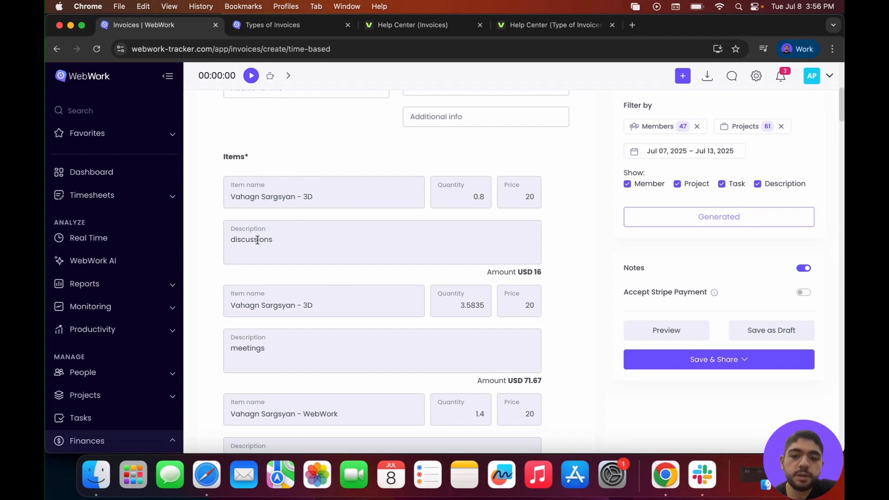
scroll(287, 245, "up", 1)
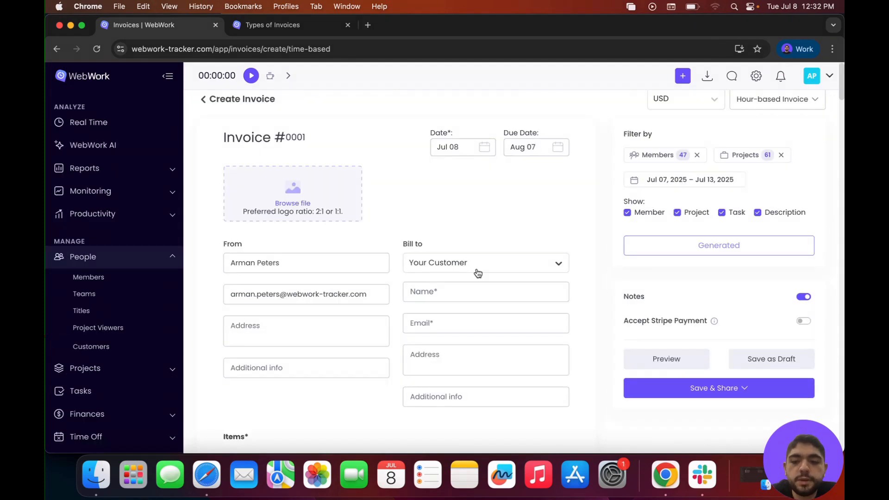
- Return to the Invoices list under Finances, leaving the unsaved hour-based invoice without saving it
scroll(135, 335, "down", 4)
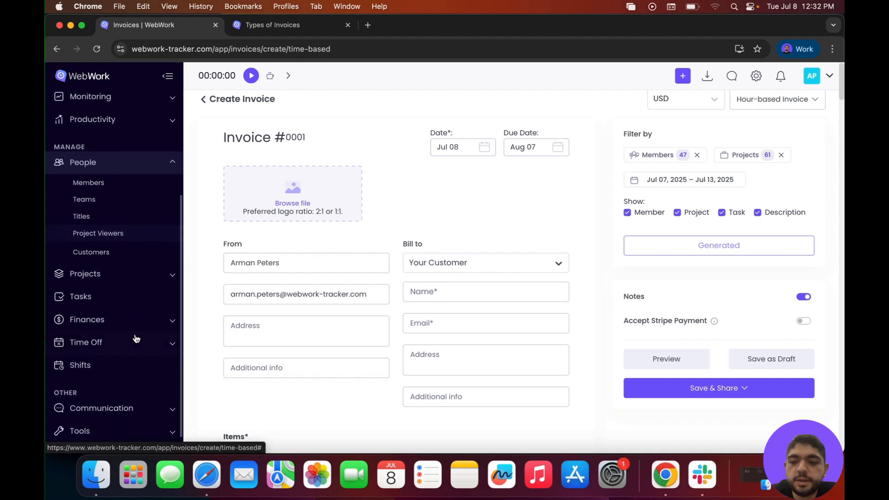
left_click(128, 326)
left_click(101, 292)
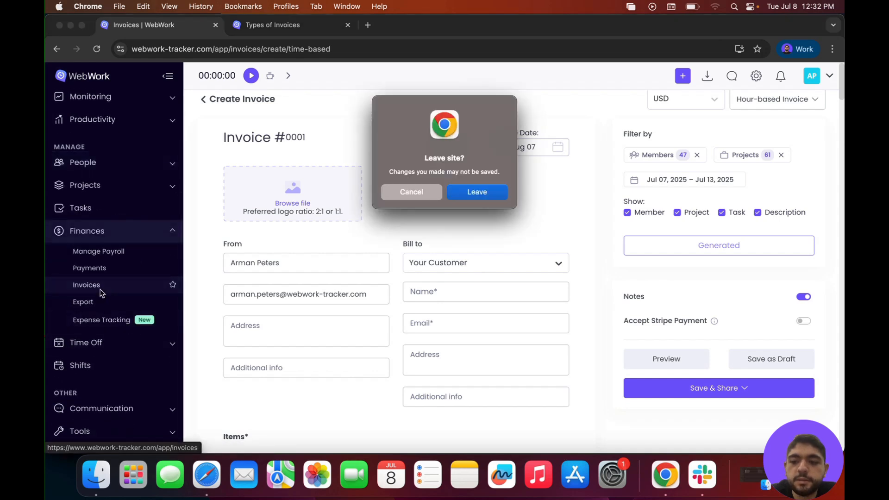
key("Return")
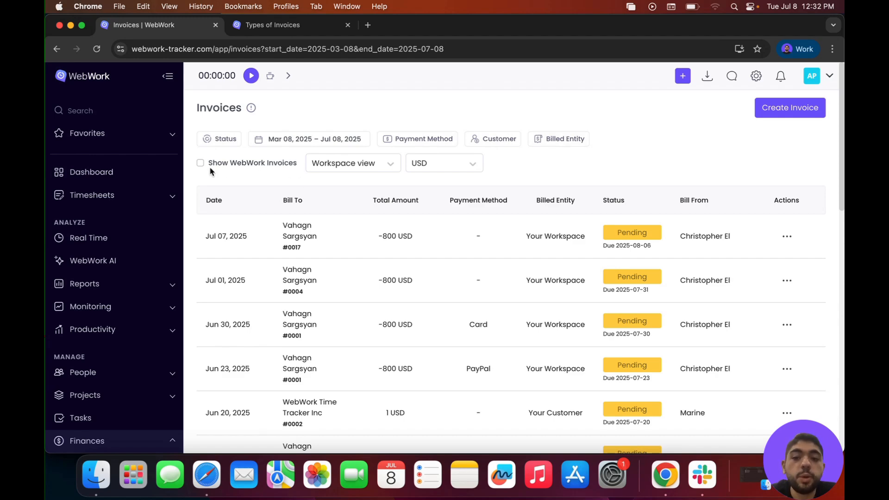
left_click(376, 165)
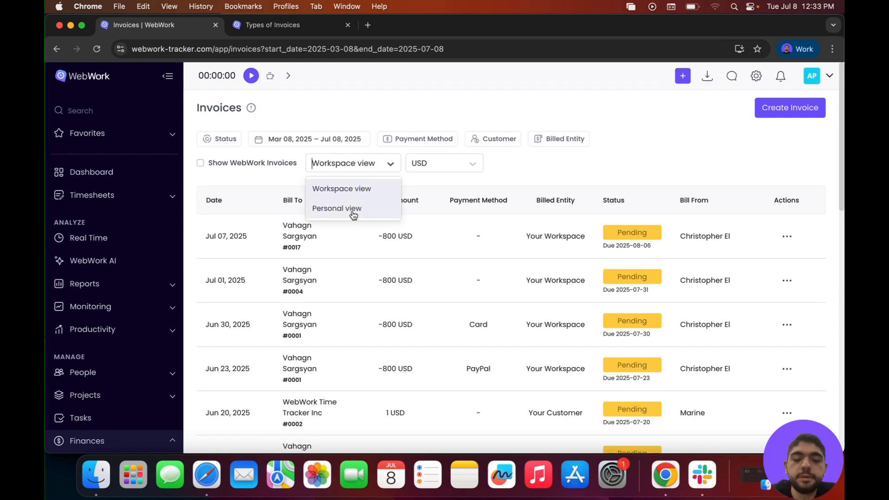
left_click(475, 168)
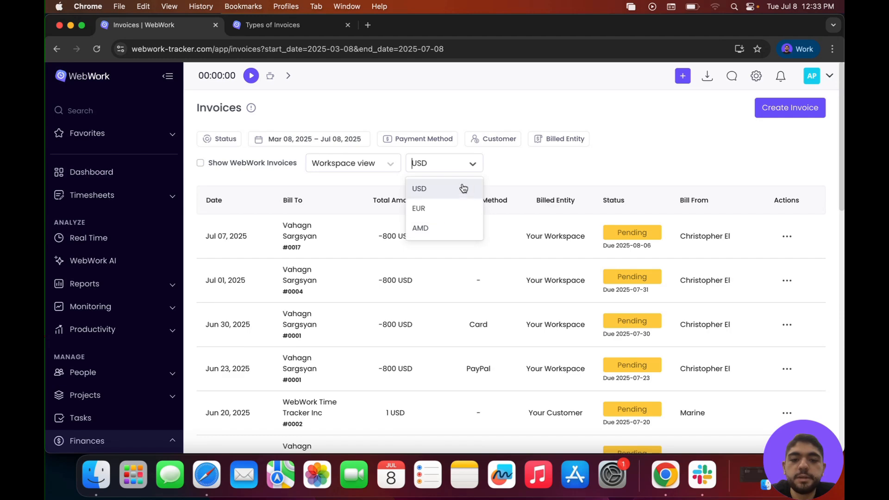
scroll(373, 306, "down", 2)
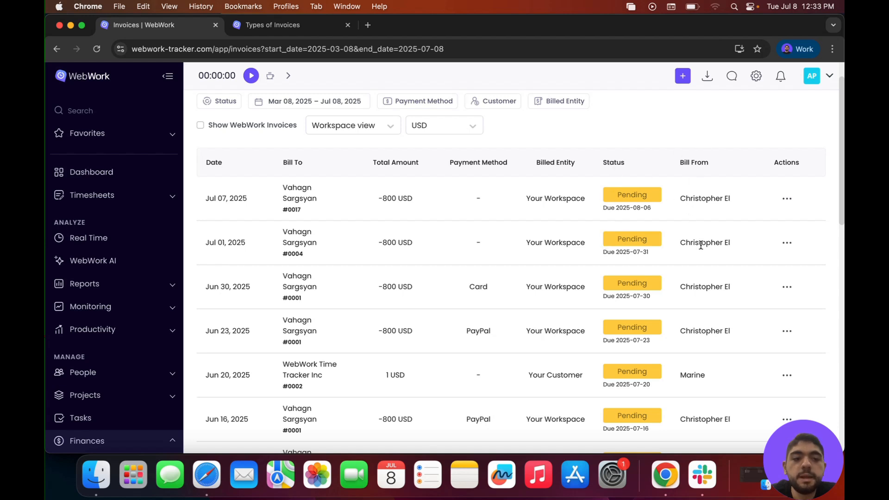
left_click(786, 199)
left_click(750, 120)
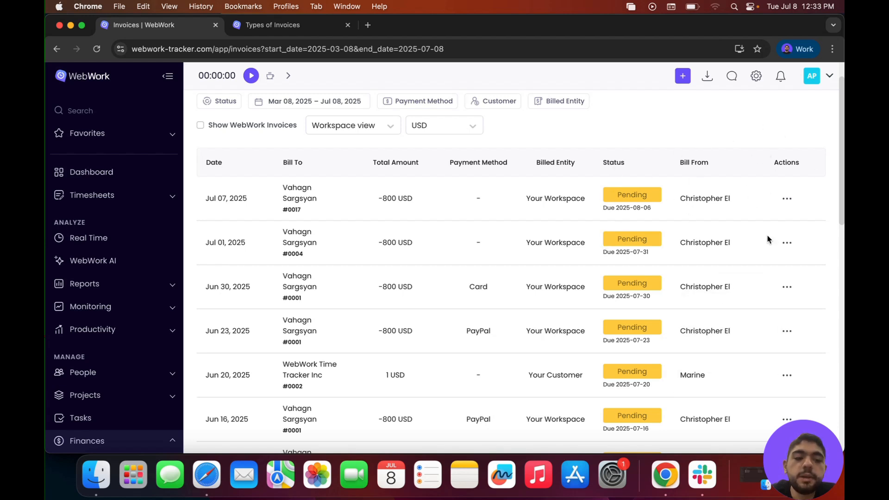
- Show the available actions for the Jun 30, 2025 invoice and review the payment statuses throughout the invoice list
left_click(784, 285)
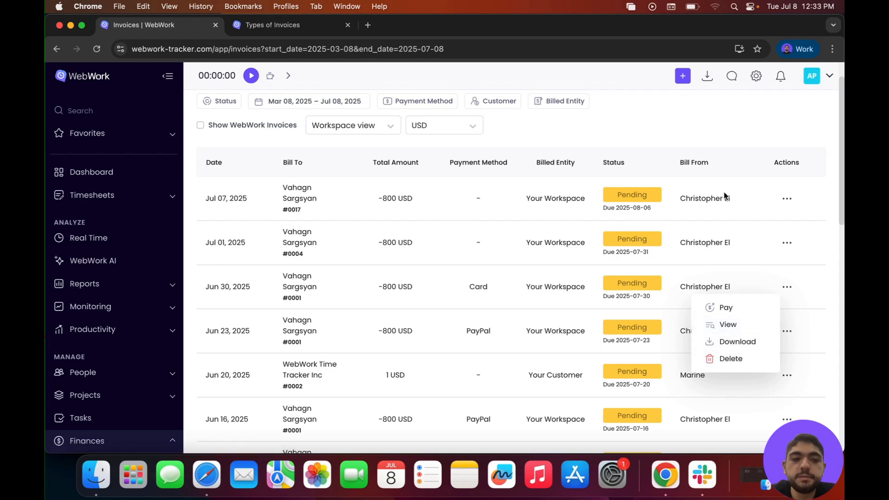
scroll(725, 195, "up", 2)
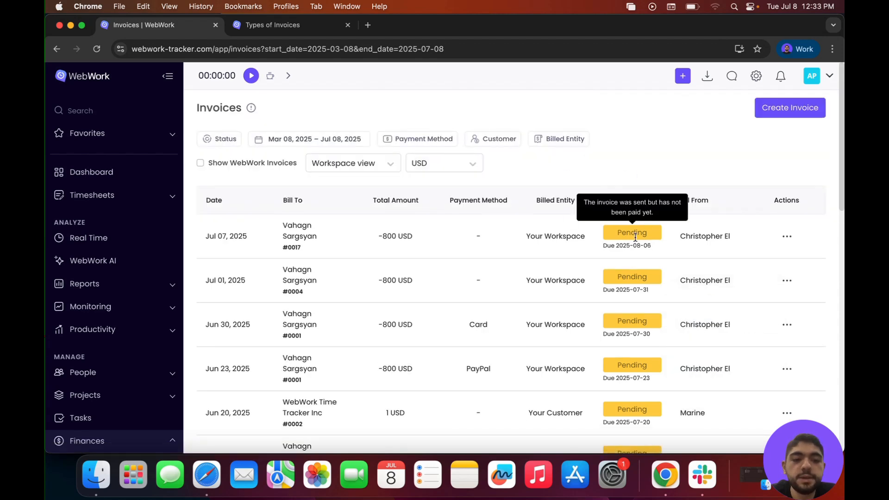
scroll(632, 237, "down", 10)
scroll(630, 246, "down", 6)
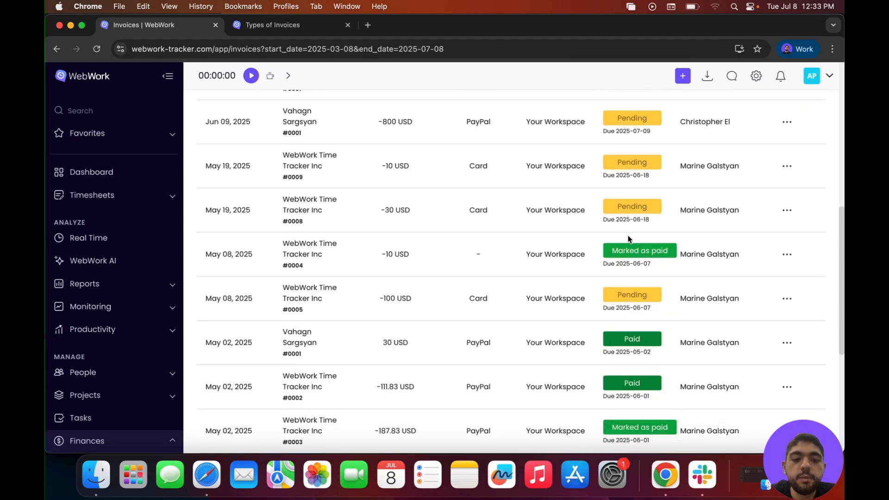
mouse_move(635, 256)
scroll(634, 255, "down", 3)
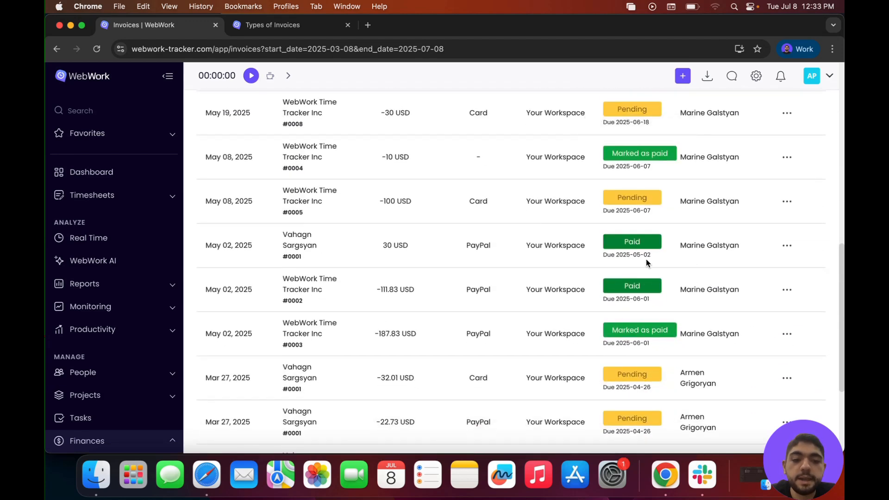
scroll(637, 260, "up", 2)
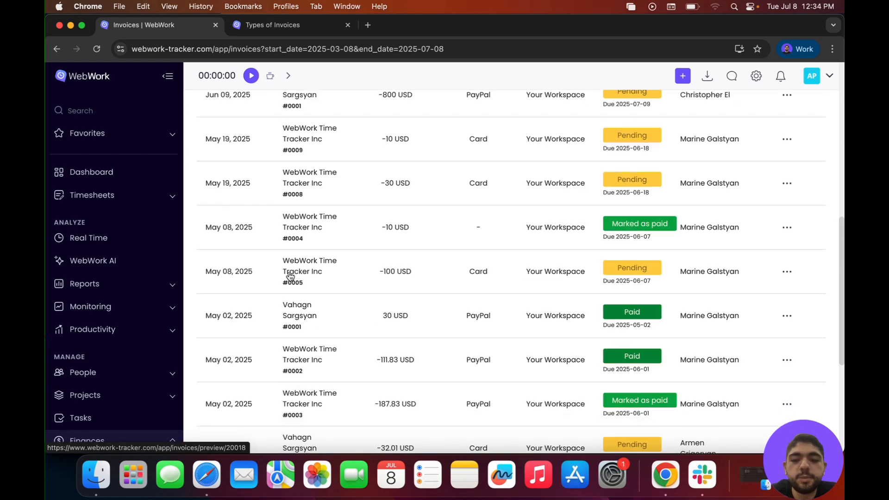
- Go to the Customers page under People and view the blank Create Customer form, closing it without adding a customer
left_click(149, 373)
scroll(147, 377, "down", 3)
left_click(106, 354)
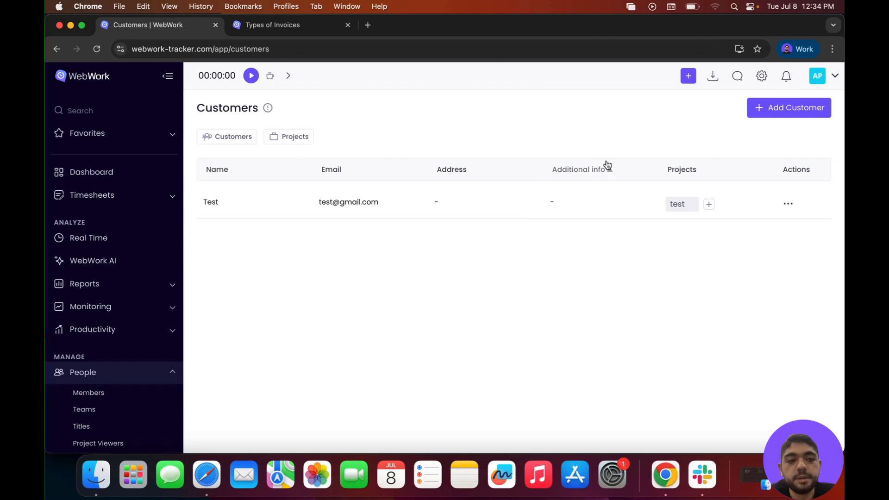
left_click(791, 114)
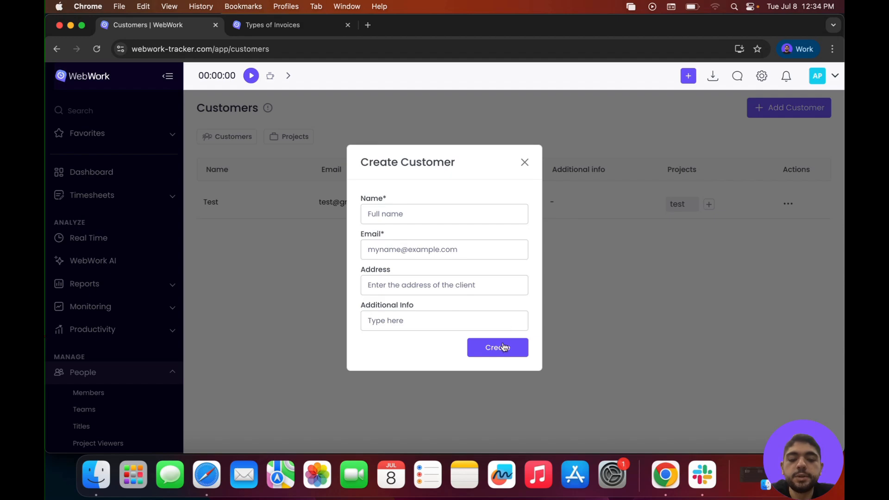
left_click(309, 203)
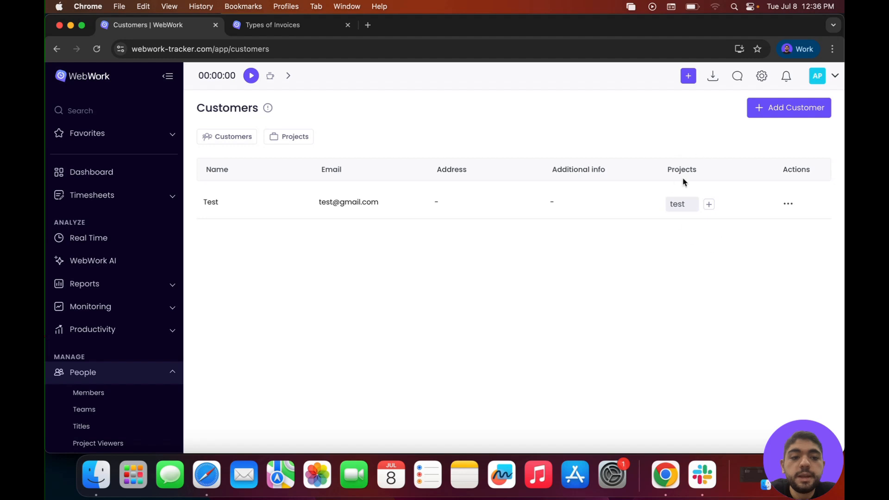
- Start adding projects to the customer Test and view the selectable projects without choosing any
left_click(709, 205)
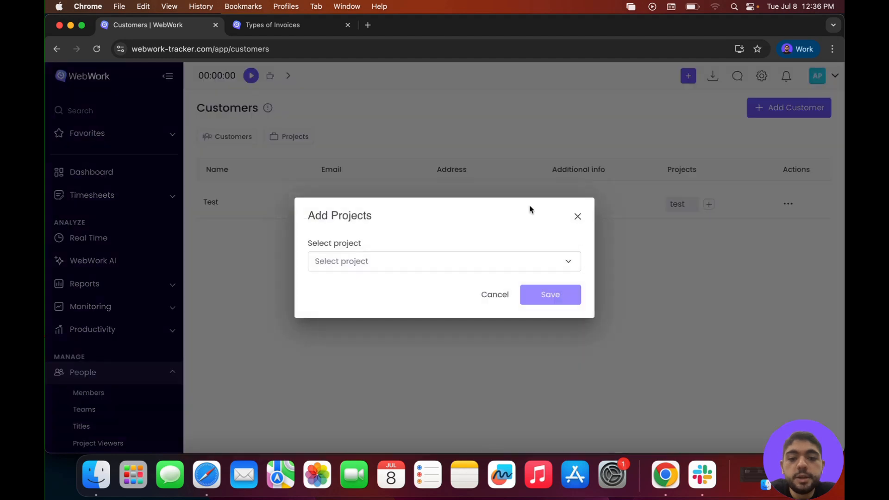
left_click(562, 266)
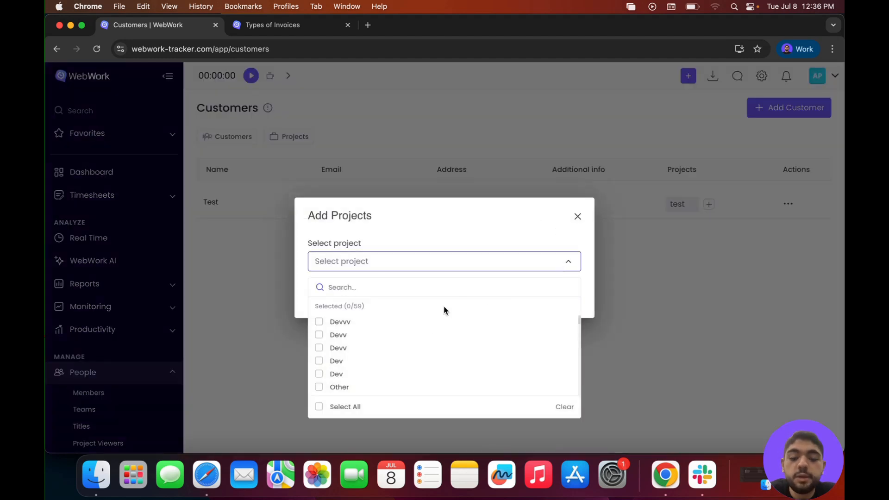
left_click(490, 220)
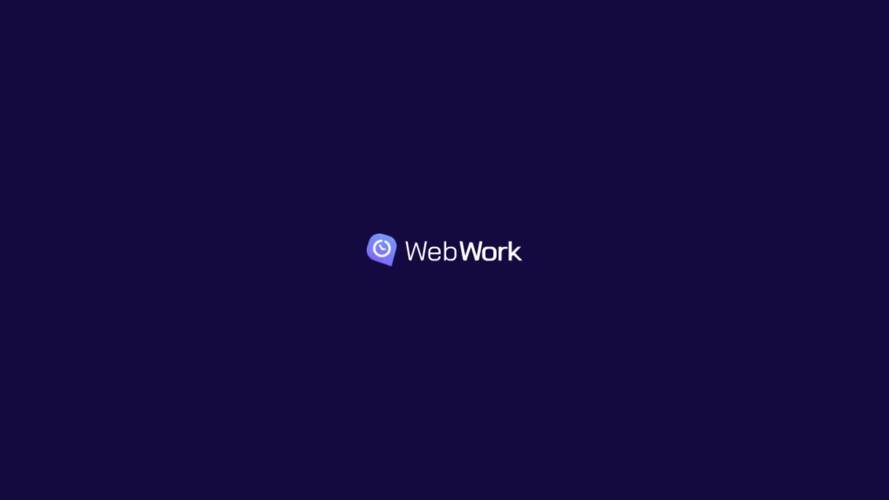